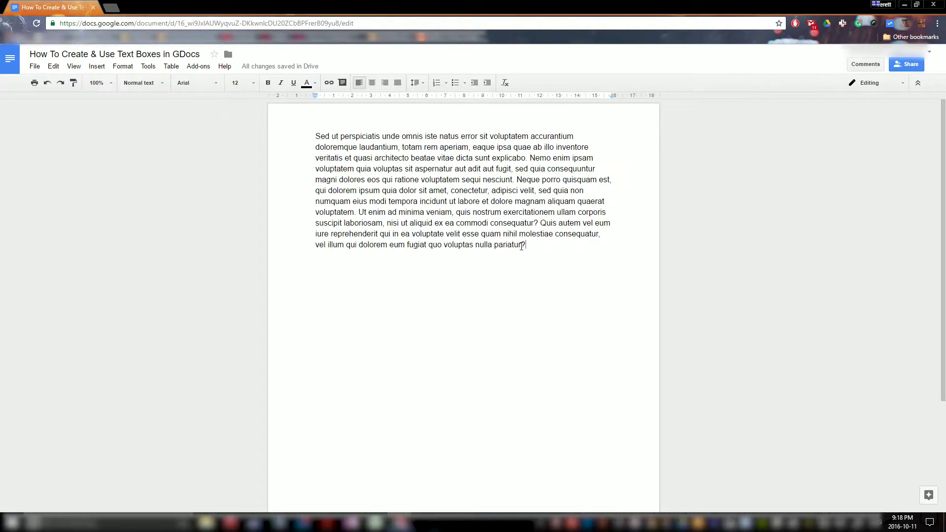
Start a new drawing from the Insert menu and choose the Text box tool.
left_click(98, 67)
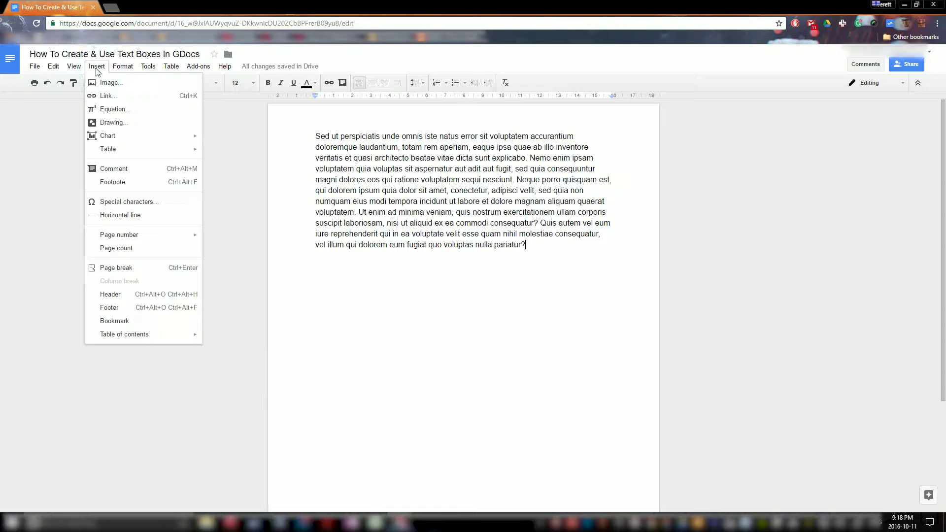
left_click(117, 124)
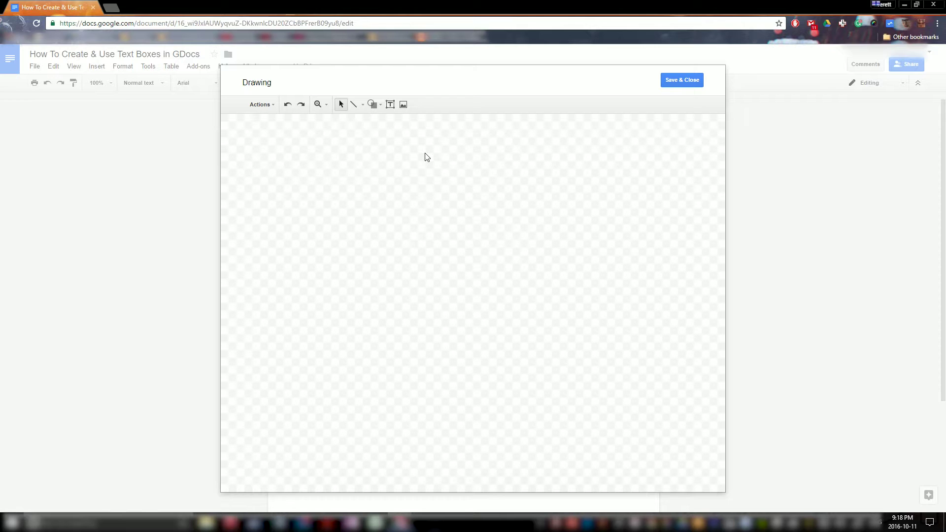
left_click(390, 104)
Drag out a small square text box on the drawing canvas.
left_click_drag(338, 196, 386, 320)
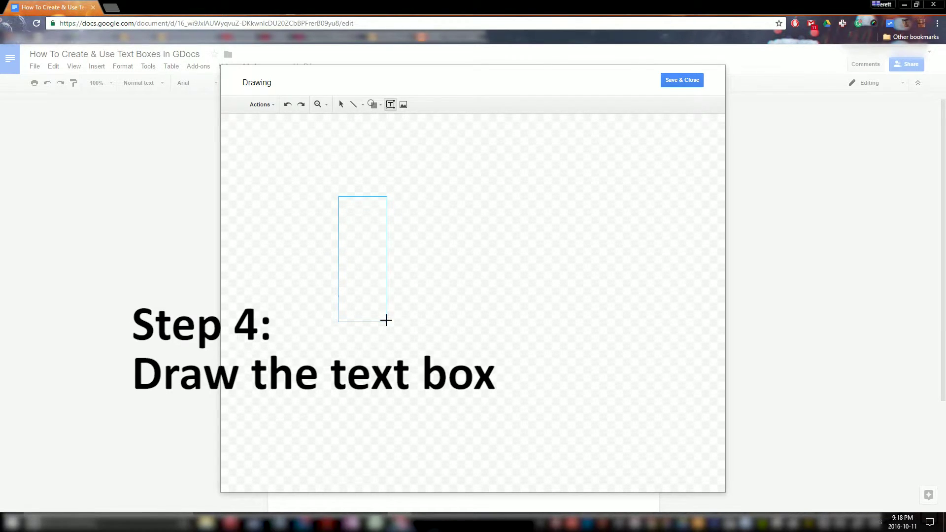
left_click_drag(386, 320, 393, 249)
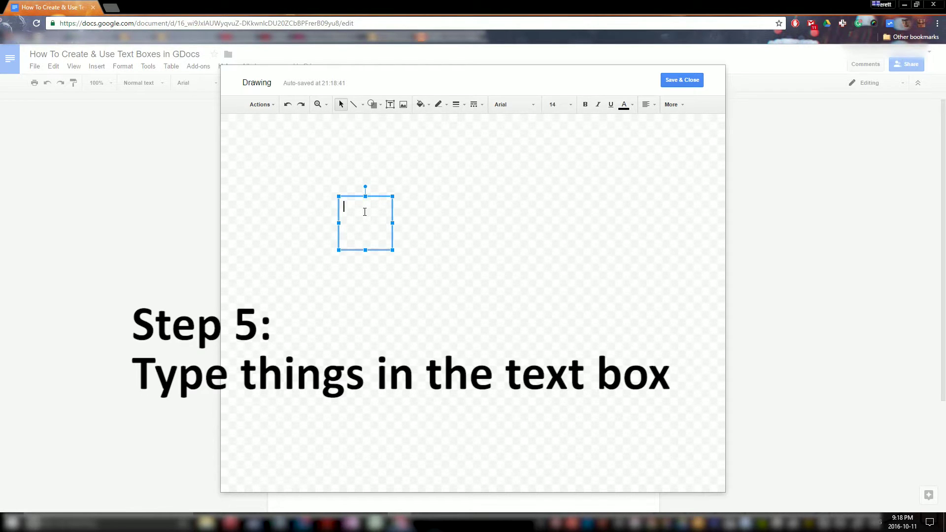
Type 'Words in a textbox in a textbox video' in the box, fix the typos, and select it.
type("Words in a textbox ina")
key("BackSpace")
key("BackSpace")
type("a texbox video")
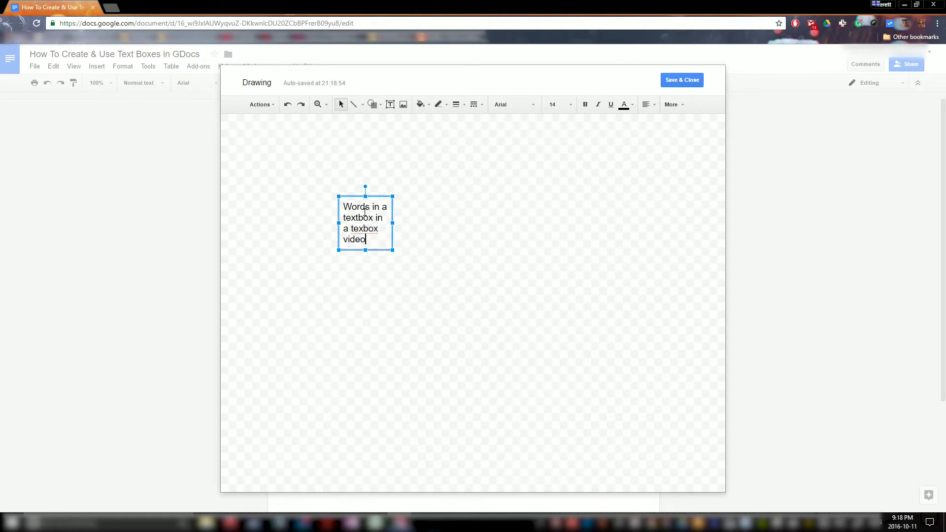
left_click(360, 229)
type("t")
left_click(382, 241)
left_click_drag(374, 240, 334, 199)
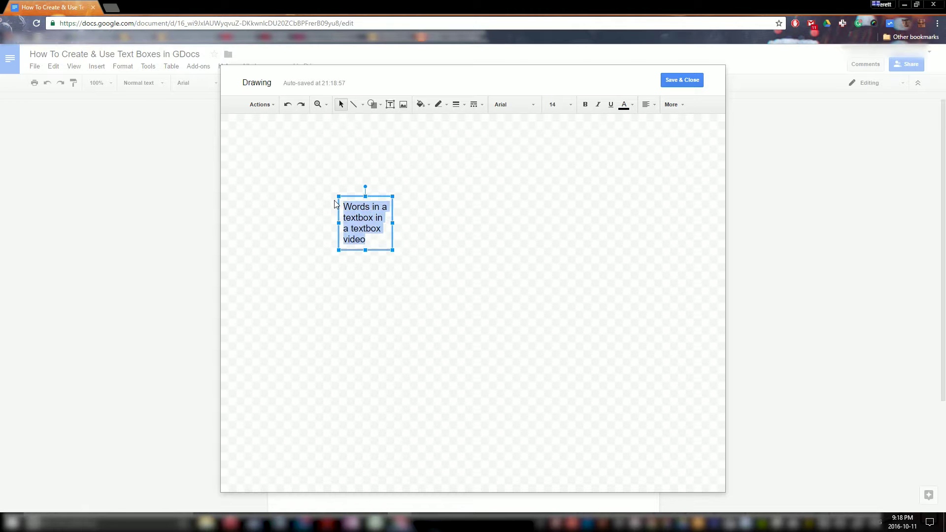
Make the text bold, italic, centre-aligned and 12 pt.
left_click(586, 106)
left_click(598, 105)
left_click(646, 105)
left_click(661, 121)
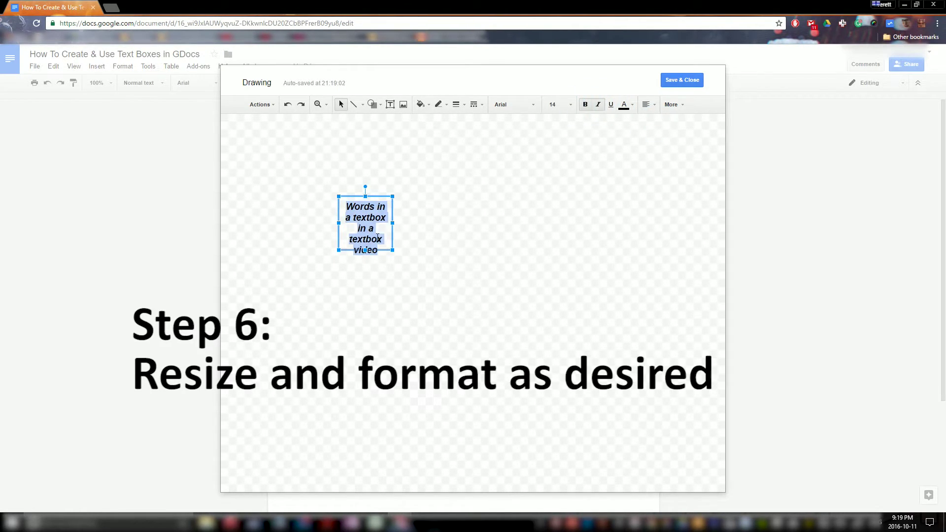
left_click_drag(365, 250, 339, 193)
left_click(572, 105)
left_click(555, 201)
left_click(570, 106)
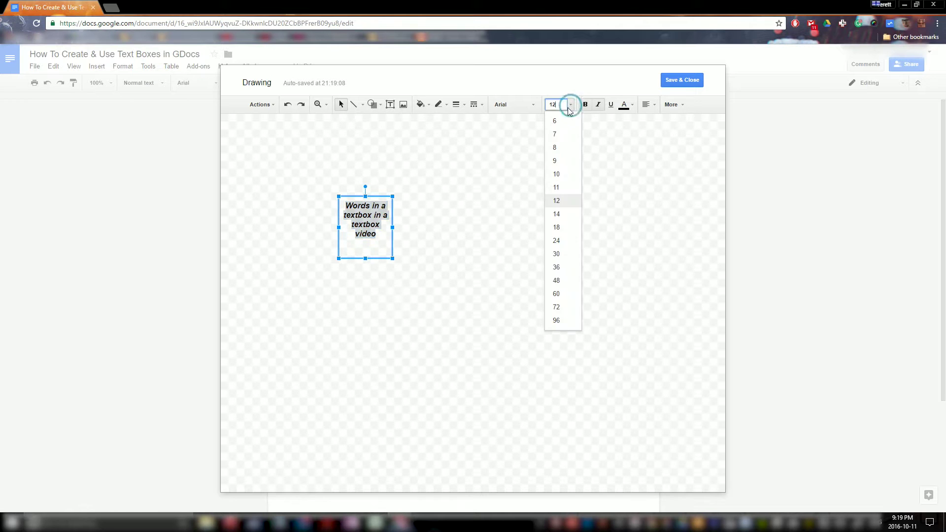
left_click(555, 200)
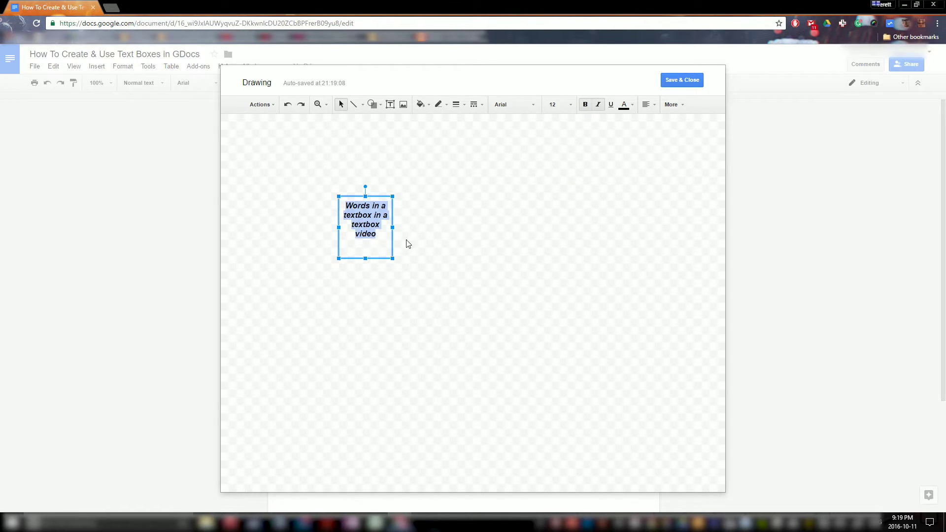
Trim the text box's top and bottom edges so it fits the text snugly.
left_click(381, 238)
left_click_drag(366, 241, 363, 241)
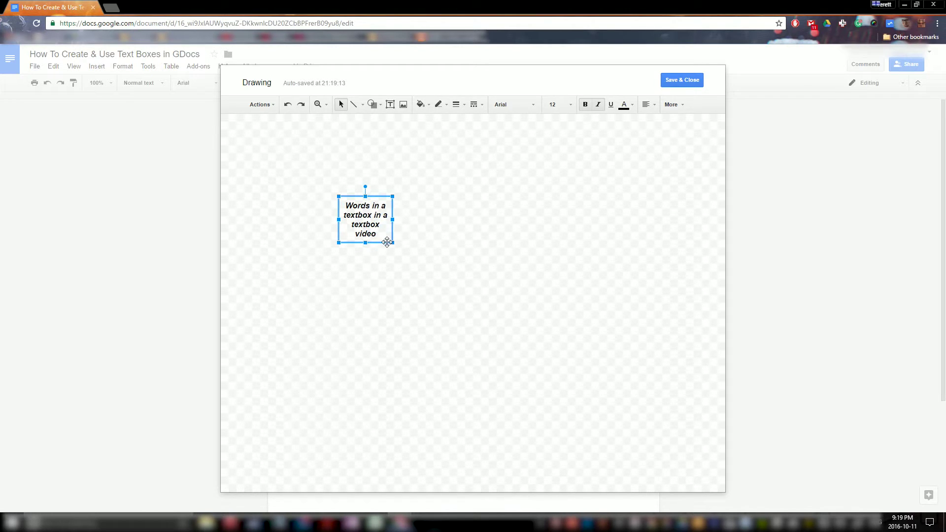
left_click(363, 245)
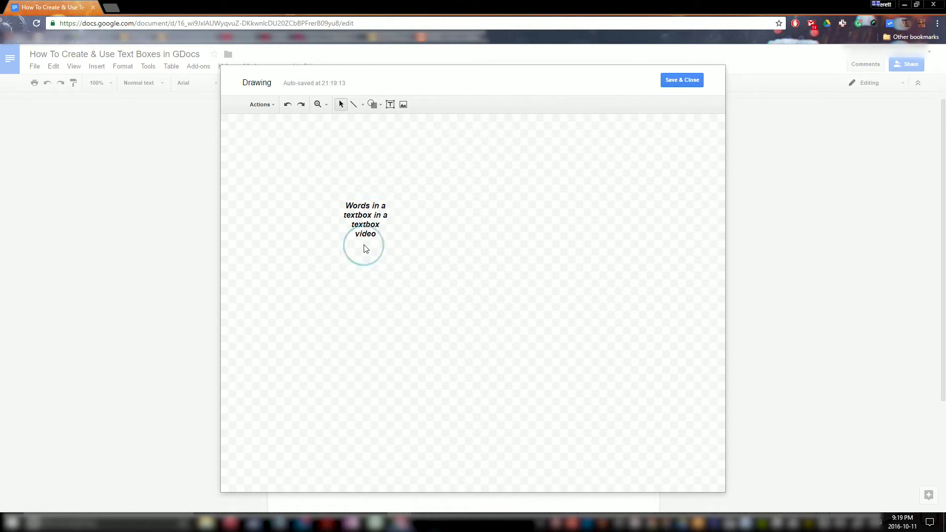
left_click(363, 238)
left_click(363, 238)
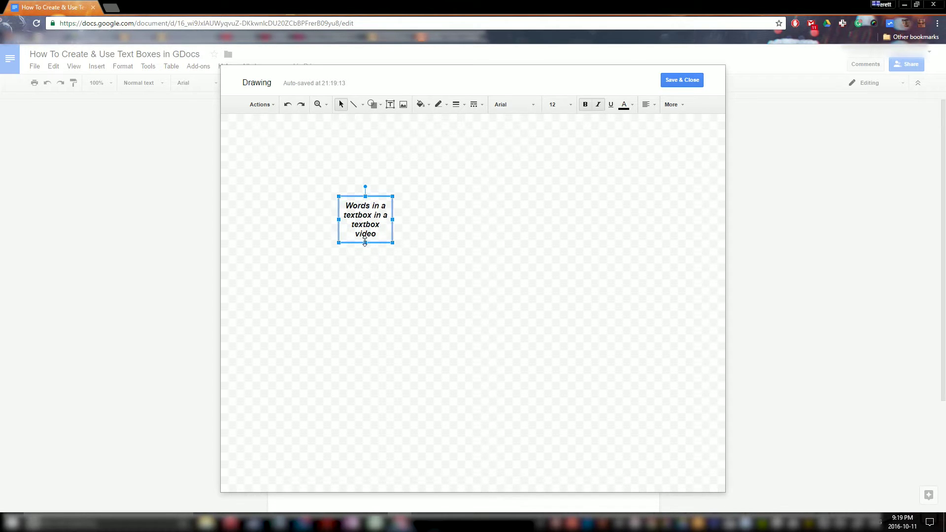
left_click_drag(372, 241, 373, 237)
left_click(365, 199)
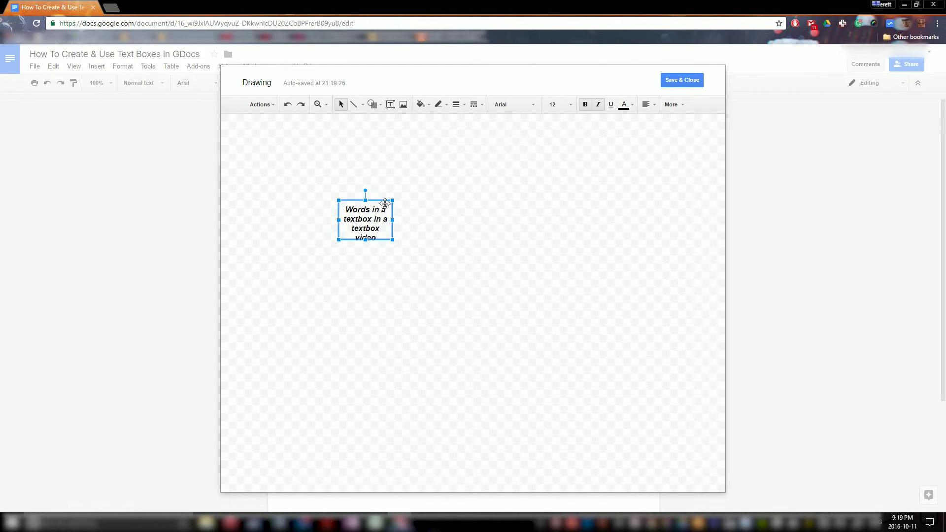
left_click_drag(365, 196, 365, 198)
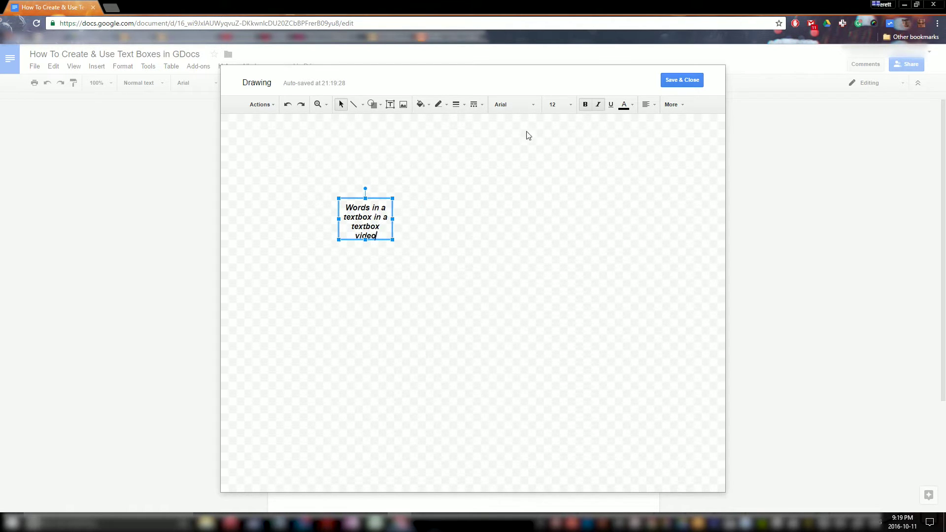
left_click(458, 106)
Give the text box a solid border line and save the drawing into the document.
left_click(477, 105)
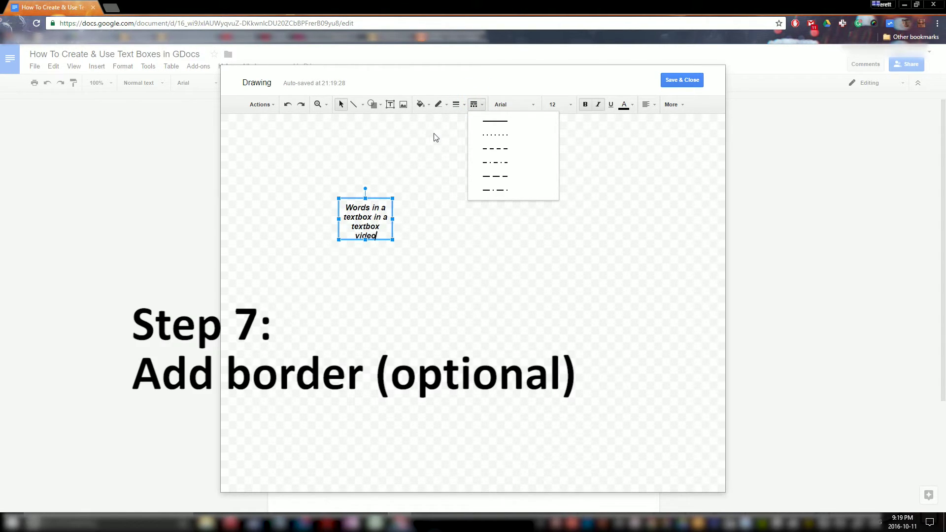
left_click(497, 127)
left_click(415, 206)
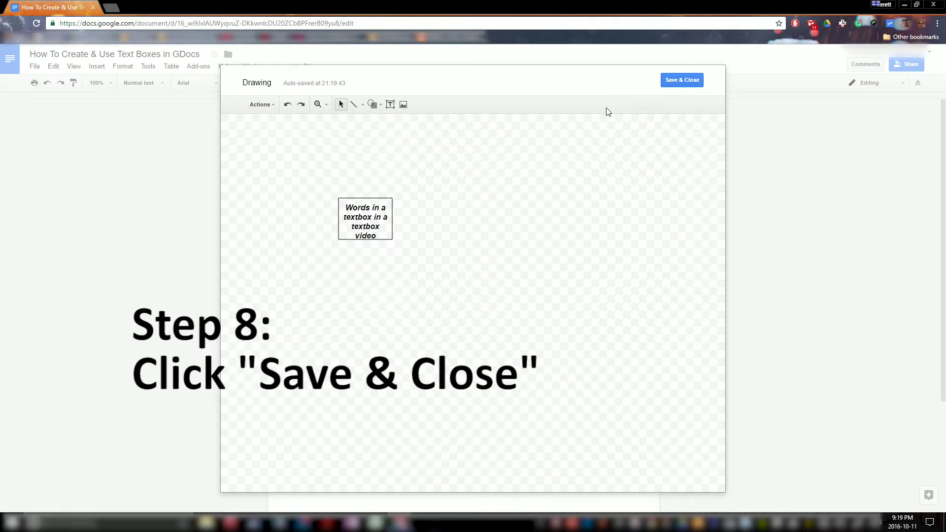
left_click(682, 79)
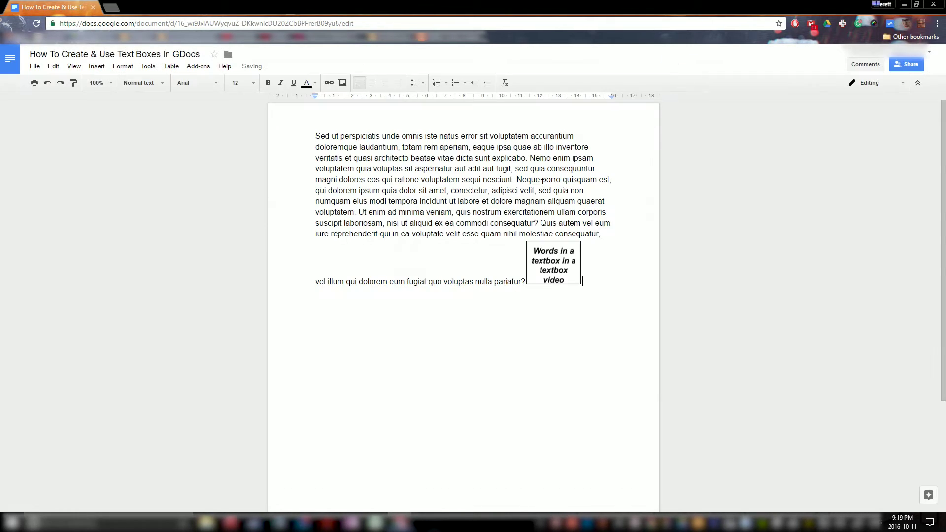
Drag the drawing into the upper paragraph, set it to Break text, and reposition it.
left_click(550, 264)
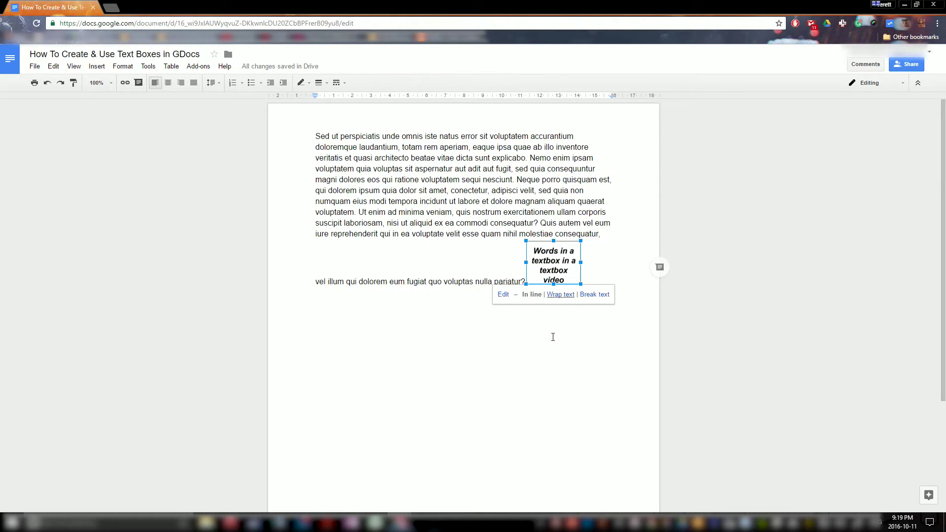
left_click(596, 262)
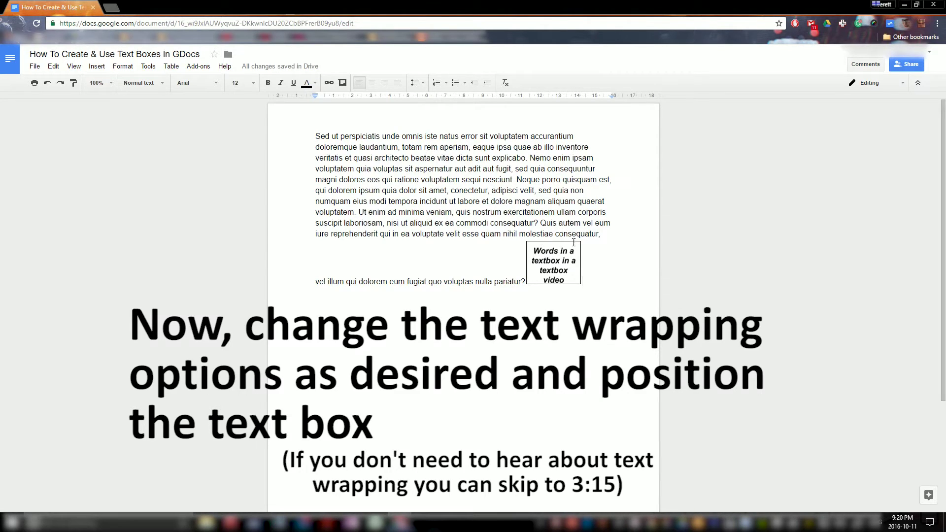
left_click(557, 264)
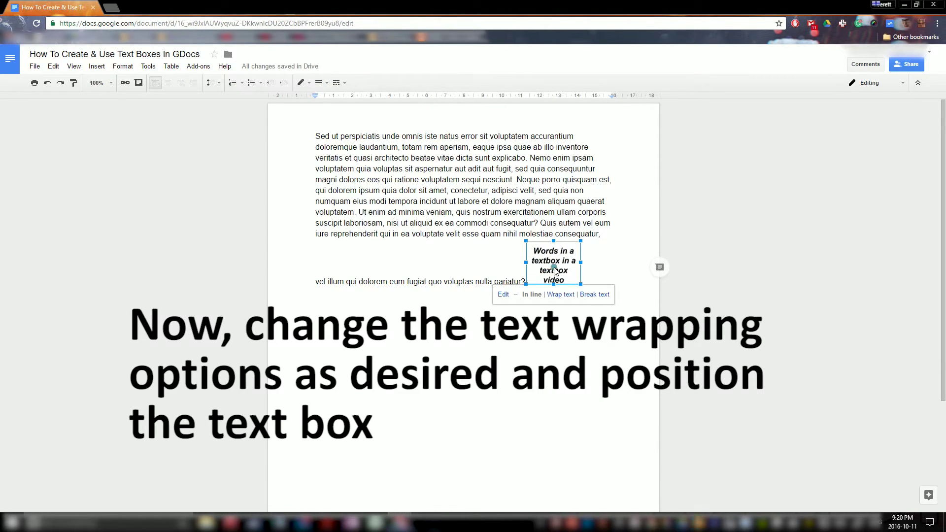
mouse_move(555, 271)
left_mouse_down()
mouse_move(468, 242)
mouse_move(481, 233)
mouse_move(446, 233)
mouse_move(527, 266)
left_mouse_up()
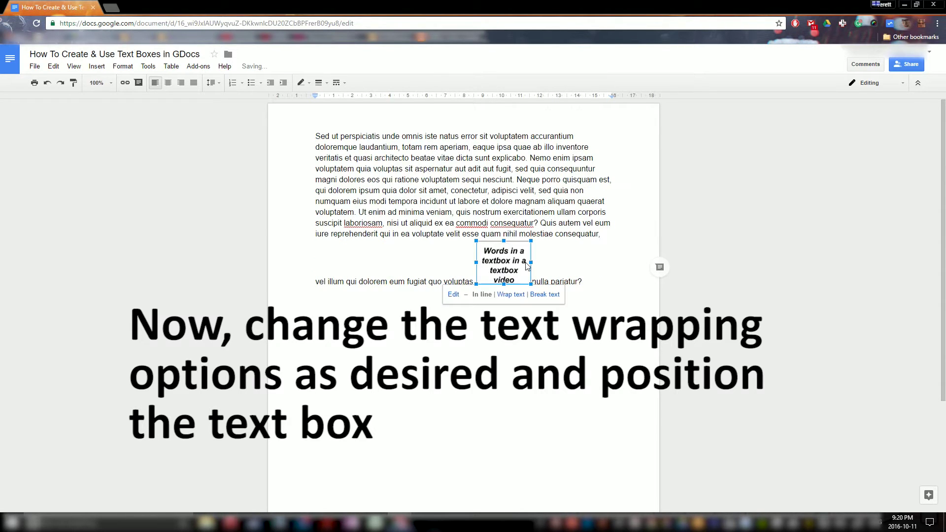
left_click_drag(438, 193, 439, 192)
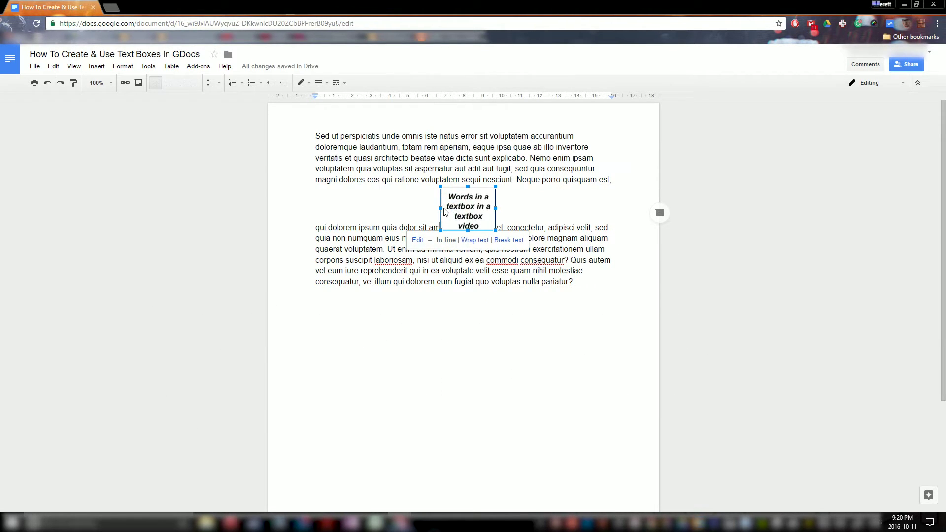
left_click(499, 243)
left_click_drag(473, 211, 435, 143)
left_click_drag(436, 158, 452, 199)
Switch the drawing to Wrap text and nudge it slightly up and left.
left_click(429, 232)
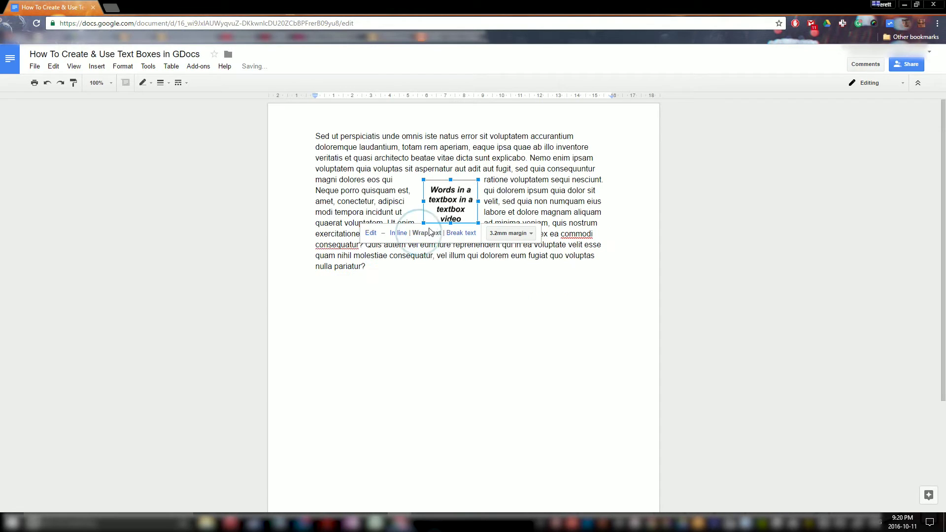
left_click(458, 296)
left_click_drag(441, 210, 439, 207)
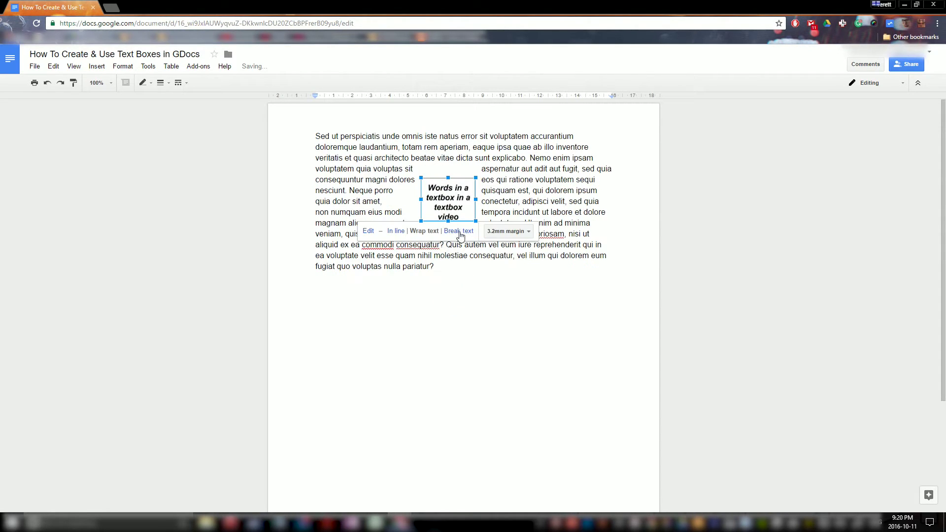
Set the wrap margin to 3.2mm after trying 1.6mm and 0mm.
left_click(511, 232)
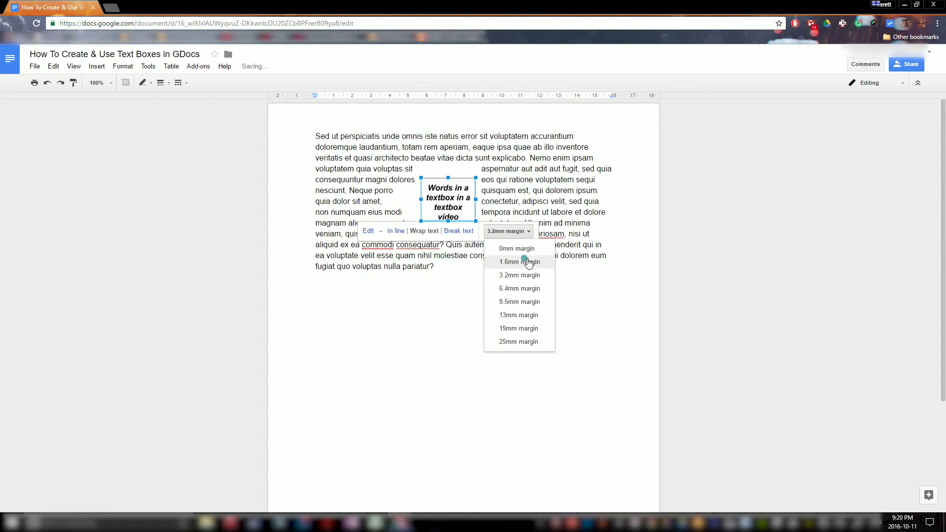
left_click(528, 262)
left_click(501, 232)
left_click(501, 248)
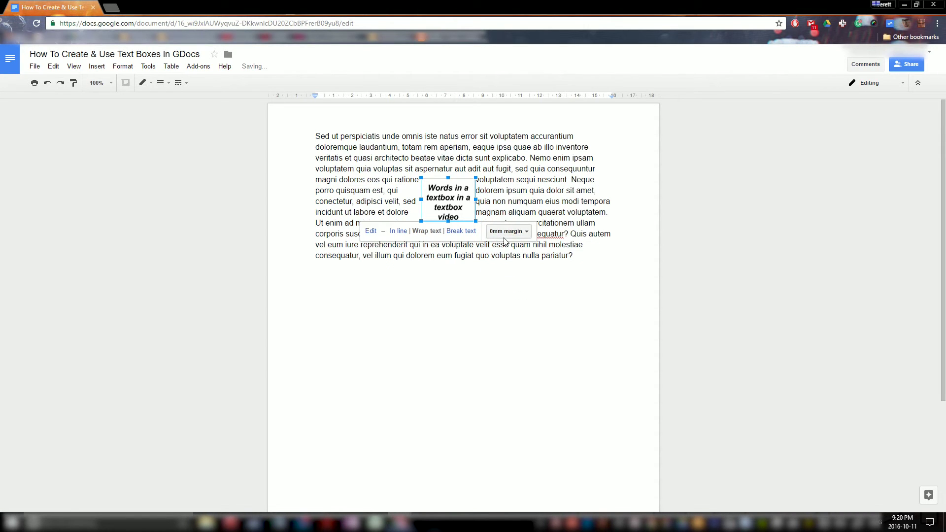
left_click(504, 236)
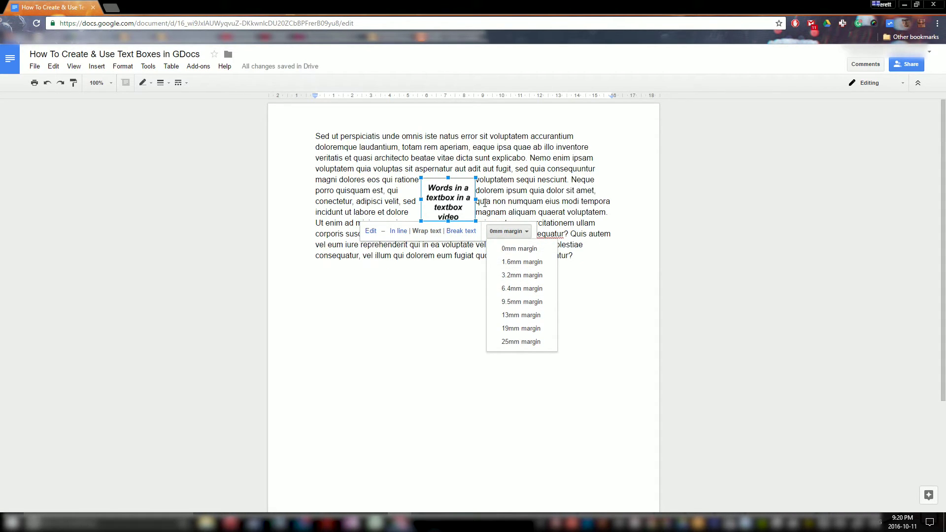
left_click(527, 270)
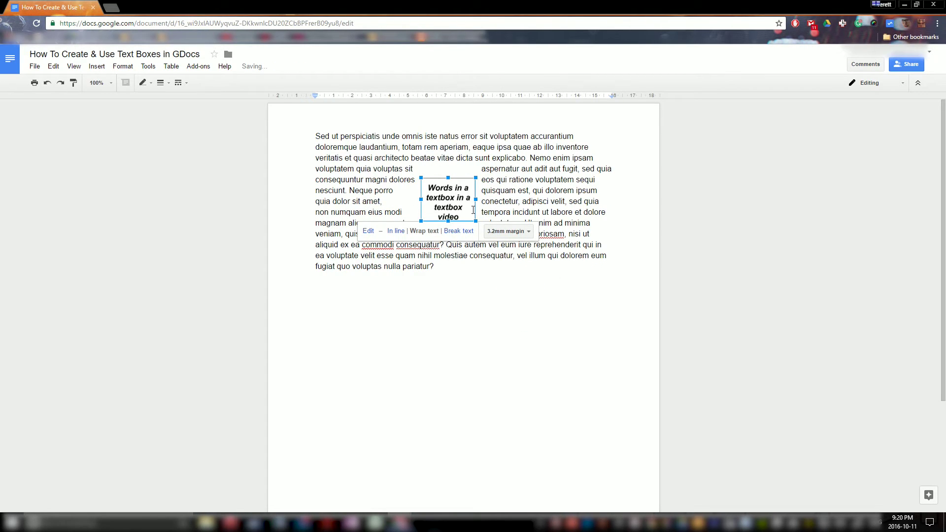
left_click(524, 323)
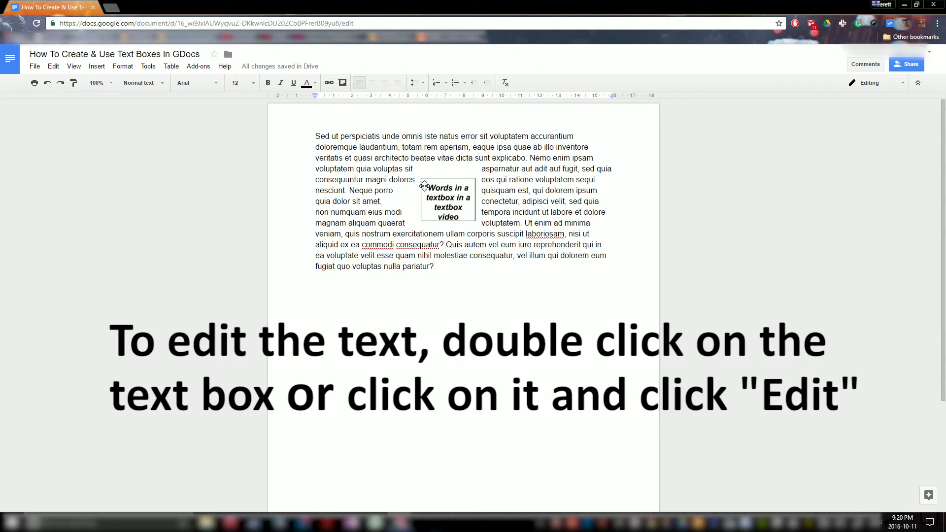
double_click(458, 202)
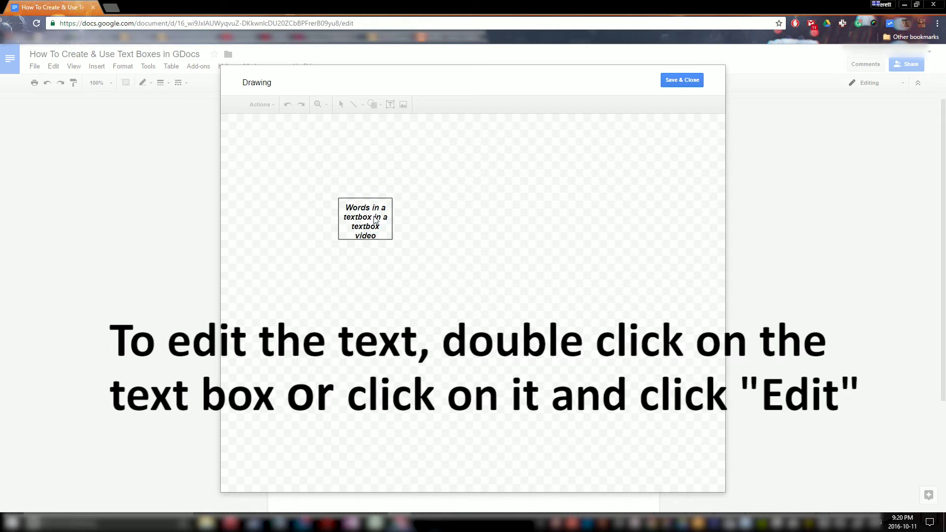
left_click(372, 230)
double_click(375, 229)
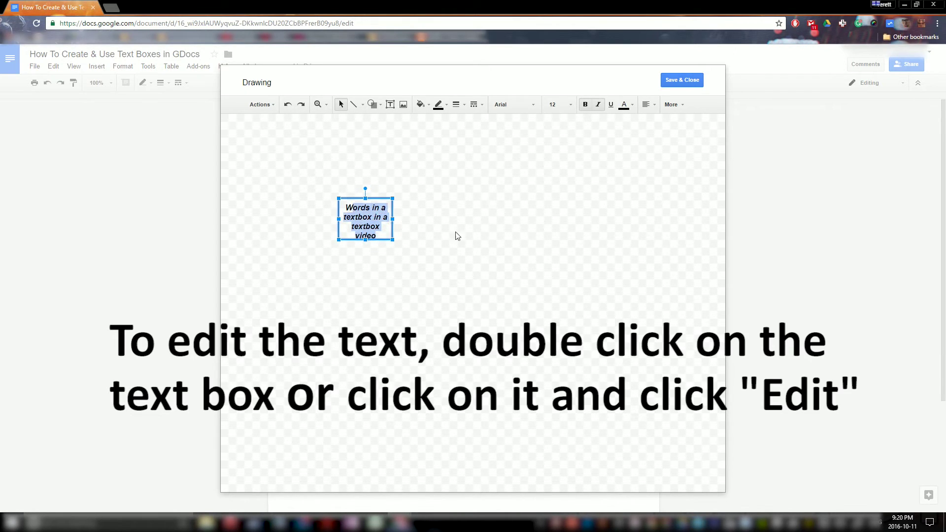
left_click(511, 203)
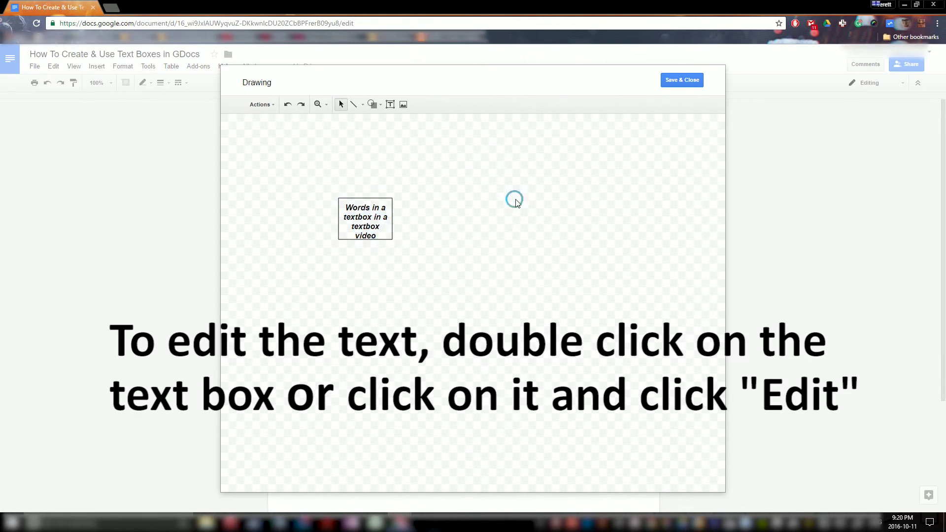
left_click(695, 80)
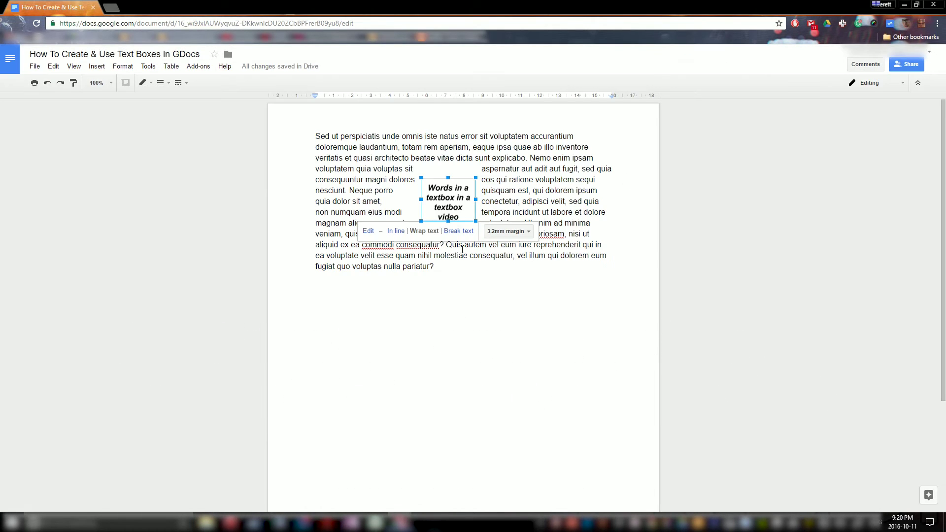
Drag the text box a little right and down within the wrapped paragraph, then deselect it.
left_click(455, 199)
left_click(460, 272)
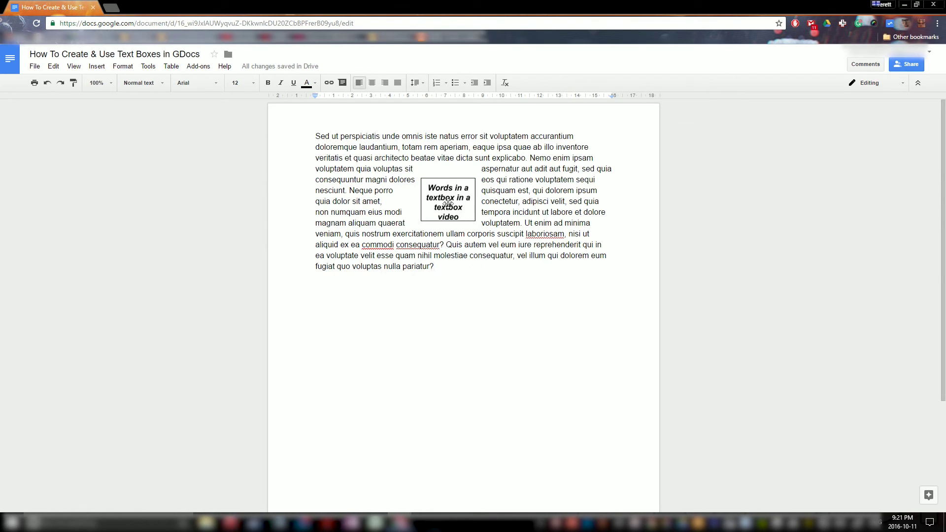
mouse_move(447, 205)
left_mouse_down()
mouse_move(431, 197)
mouse_move(458, 213)
left_mouse_up()
left_click(485, 272)
left_click(452, 206)
left_click(471, 268)
left_click(462, 214)
left_click(469, 269)
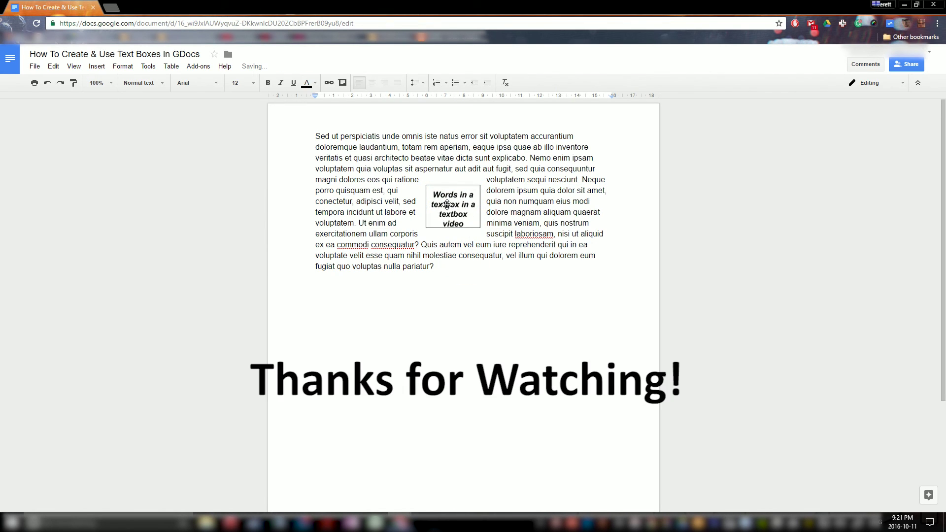